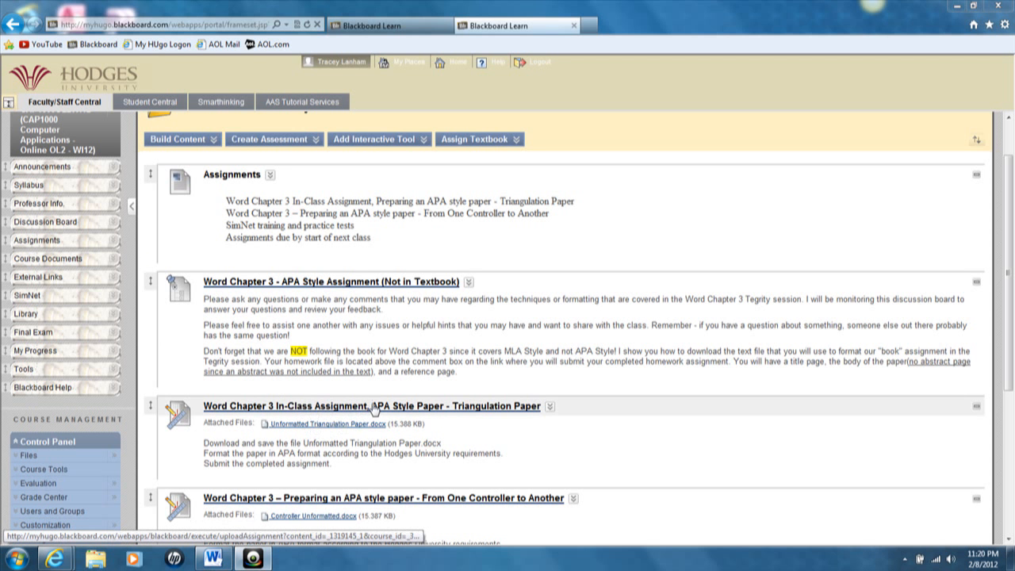
# Step: Download the attached Unformatted Triangulation Paper.docx to the Desktop, replacing the existing copy, and dismiss the download notice
pyautogui.rightClick(317, 427)
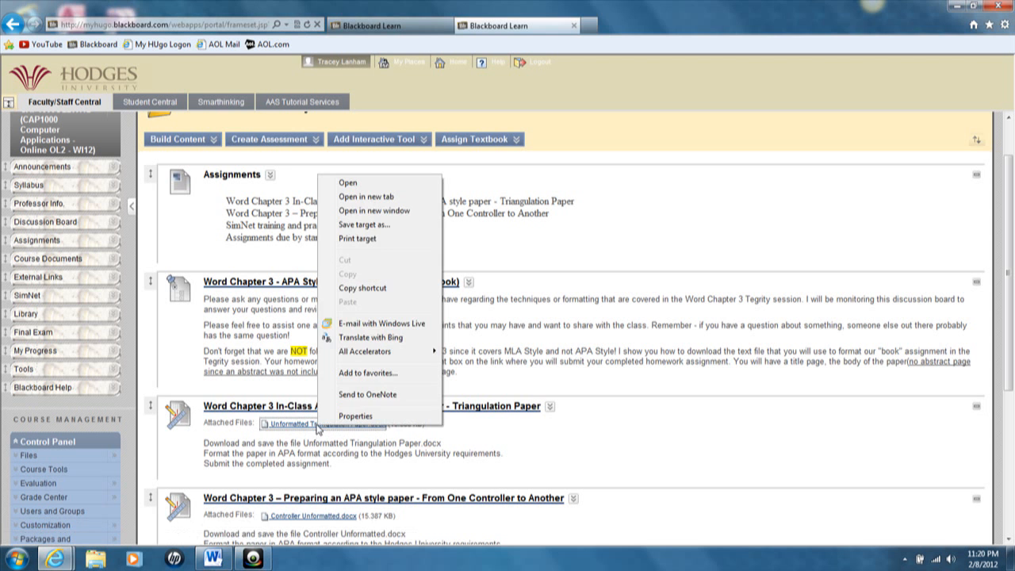
pyautogui.click(376, 227)
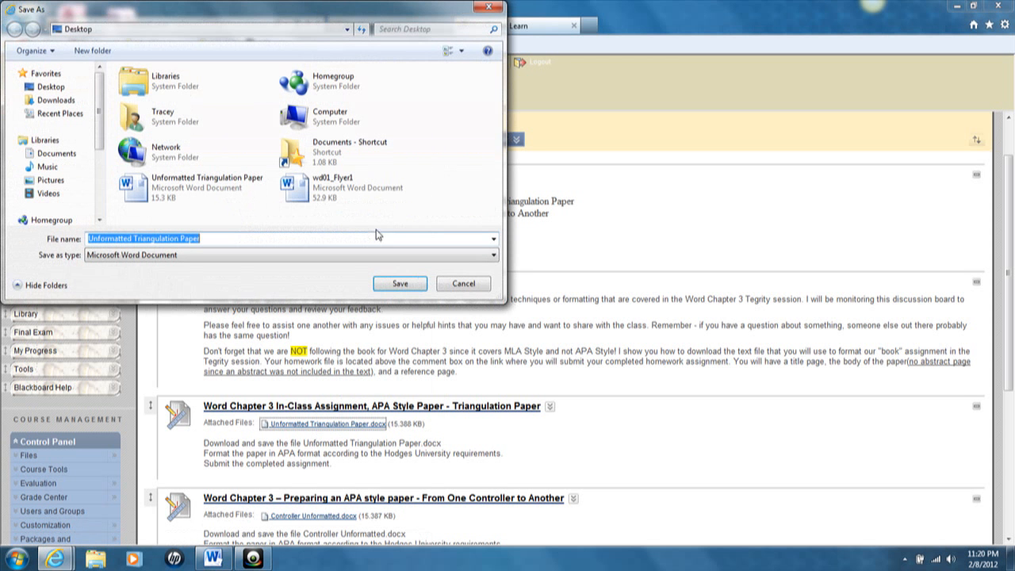
pyautogui.click(399, 284)
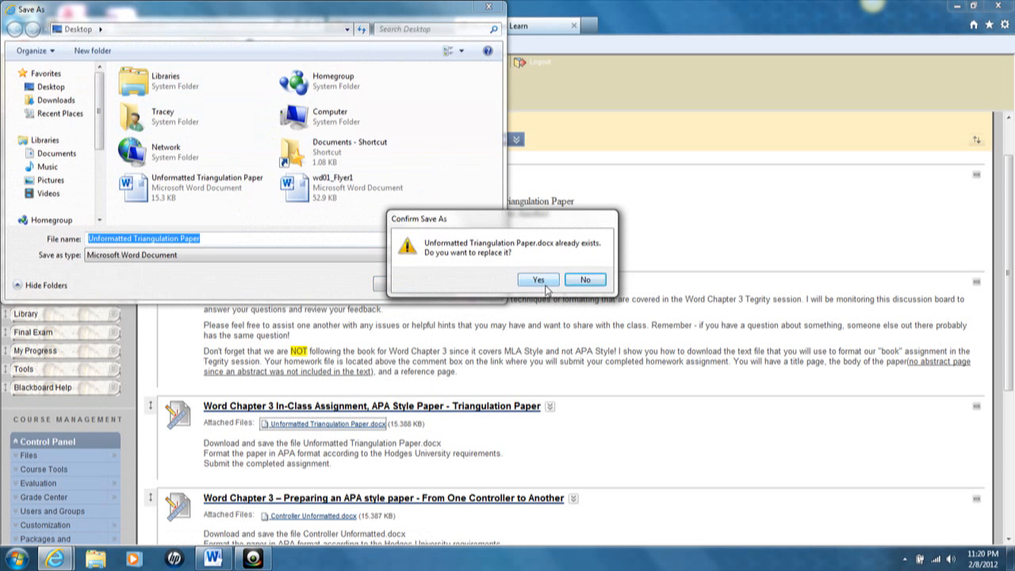
pyautogui.click(540, 281)
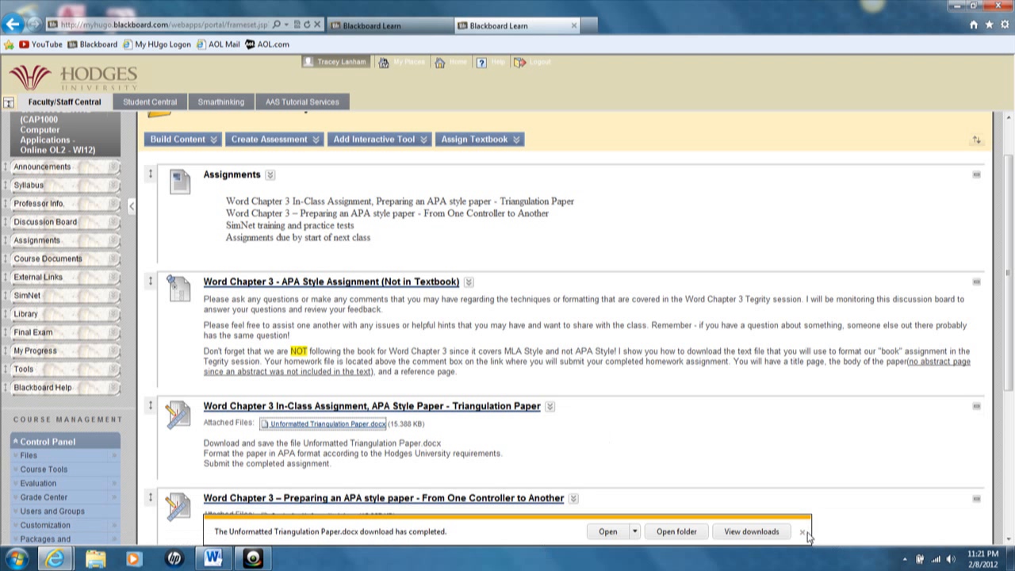
pyautogui.click(802, 533)
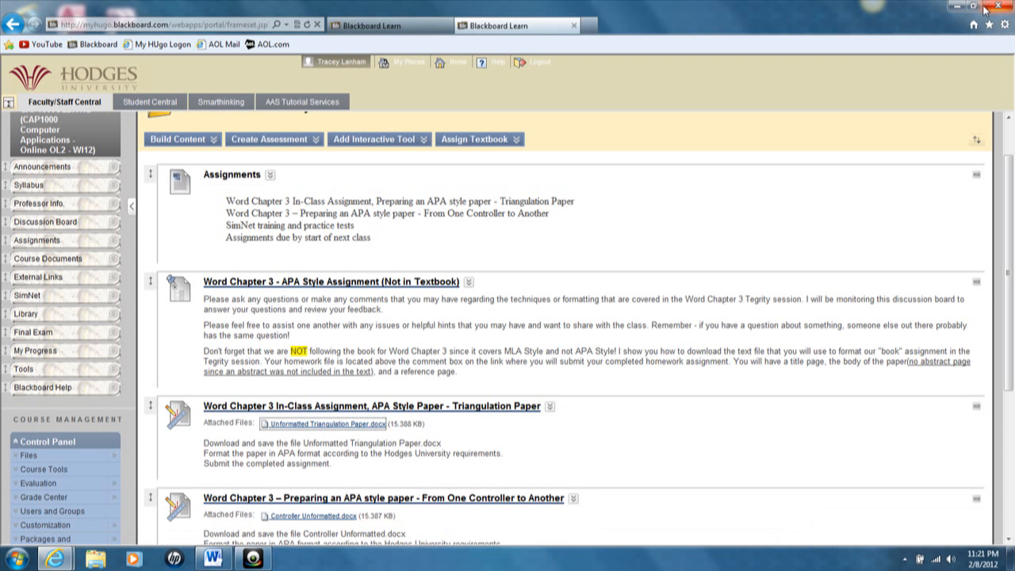
# Step: Minimize the browser, switch to the blank Word document, and toggle the formatting marks off and back on
pyautogui.click(959, 15)
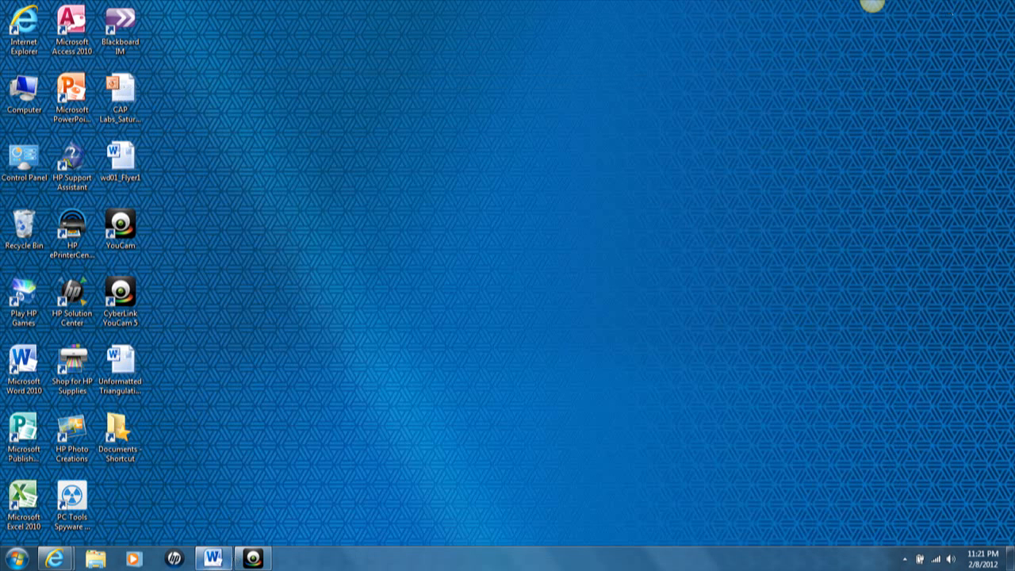
pyautogui.click(212, 560)
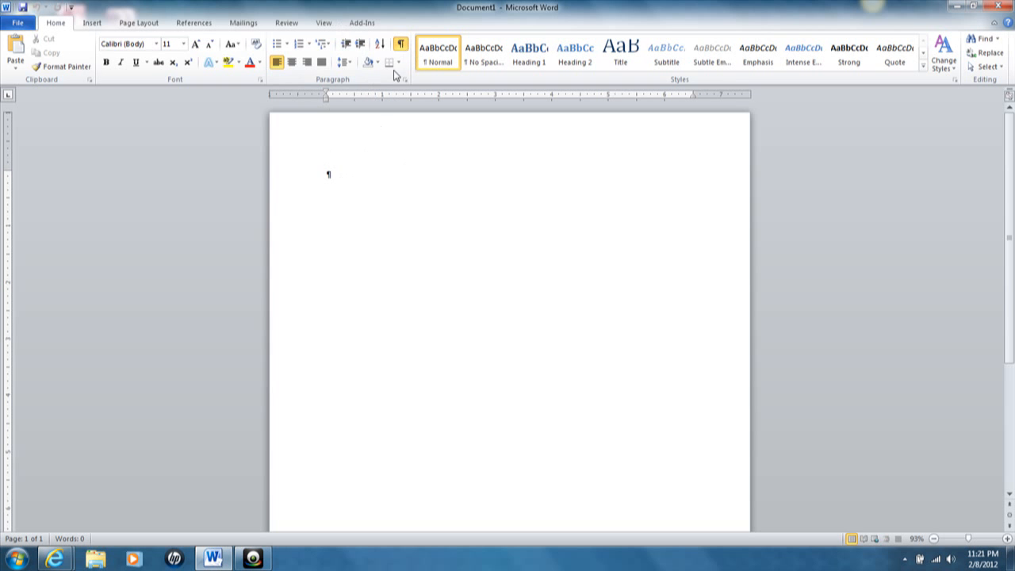
pyautogui.click(402, 45)
pyautogui.click(401, 46)
# Step: Set the default font to Times New Roman, 12 pt, for this document only
pyautogui.click(260, 80)
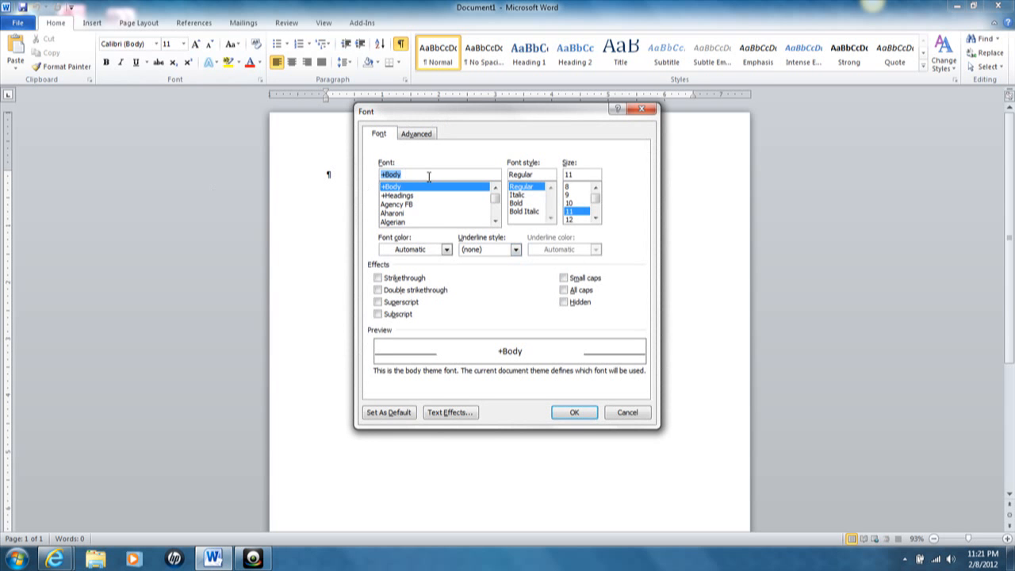
pyautogui.write('tim')
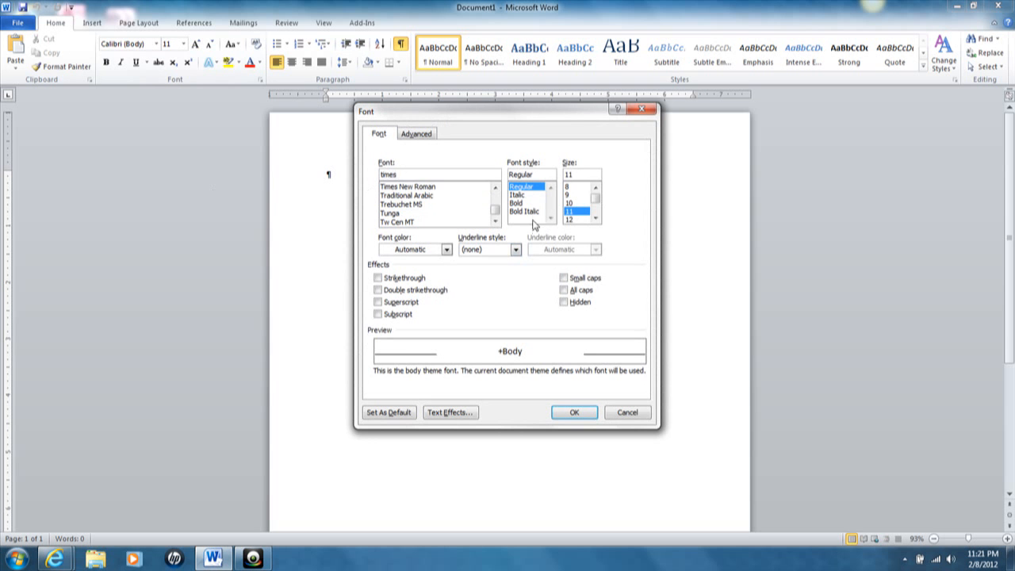
pyautogui.write('es')
pyautogui.click(404, 187)
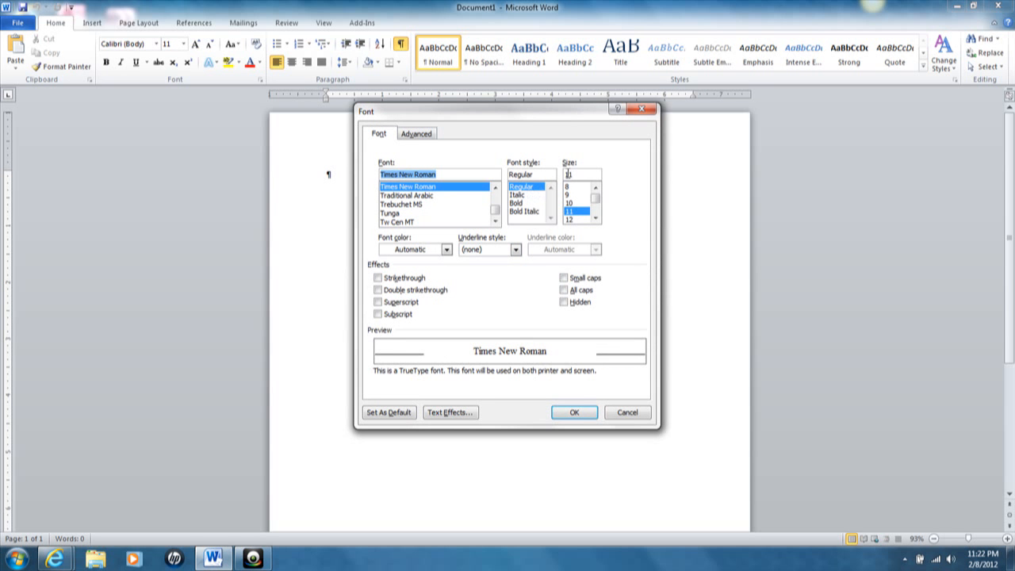
pyautogui.click(569, 220)
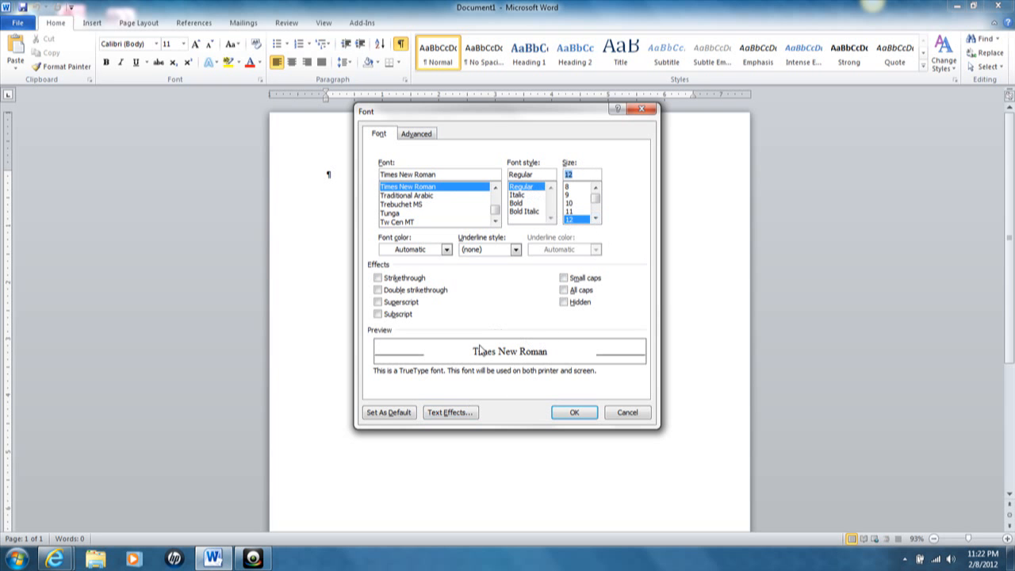
pyautogui.click(381, 416)
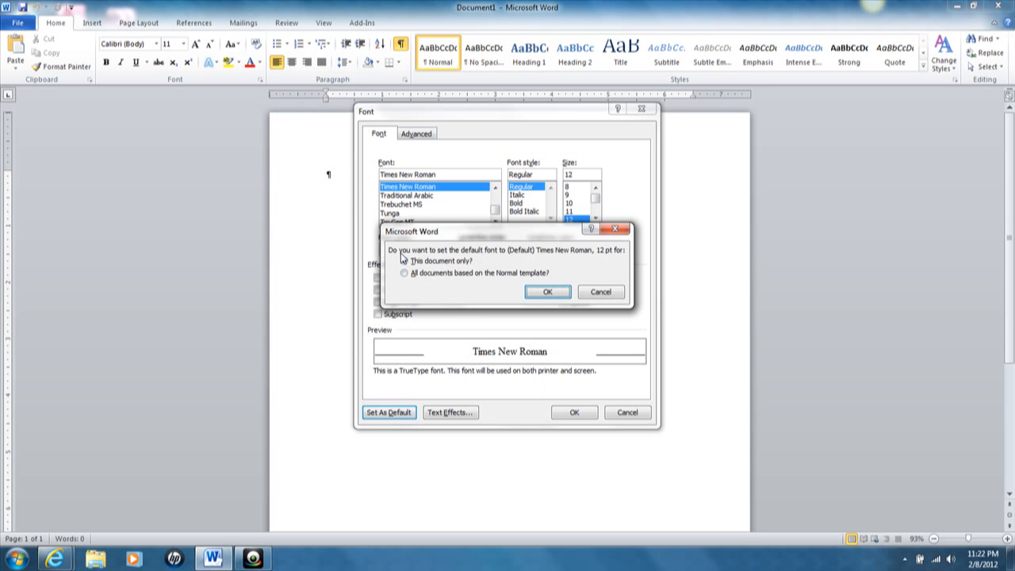
pyautogui.click(551, 297)
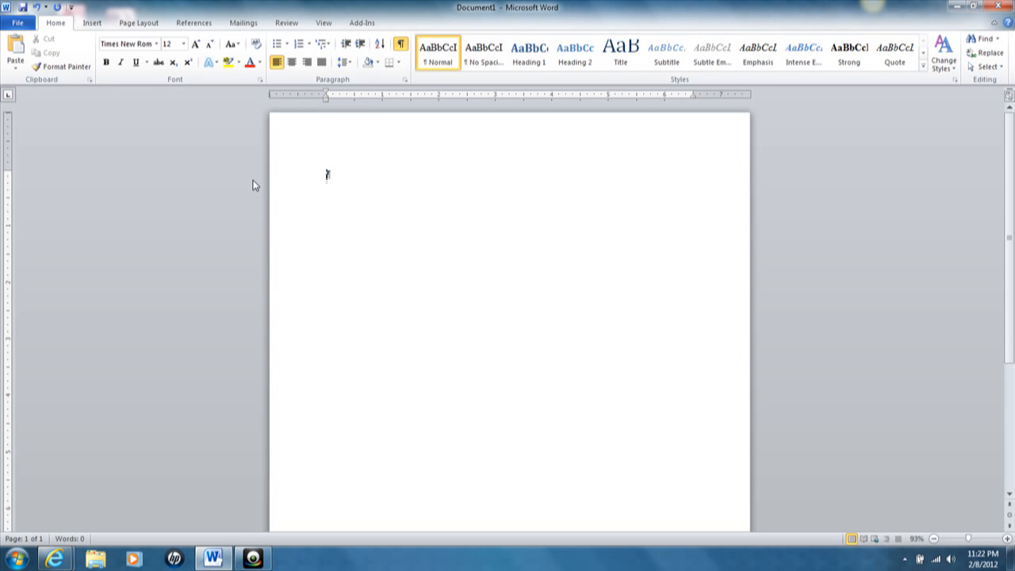
# Step: Set this document's default paragraph spacing to 0 pt after, double line spacing, and no added space between paragraphs of the same style
pyautogui.click(406, 80)
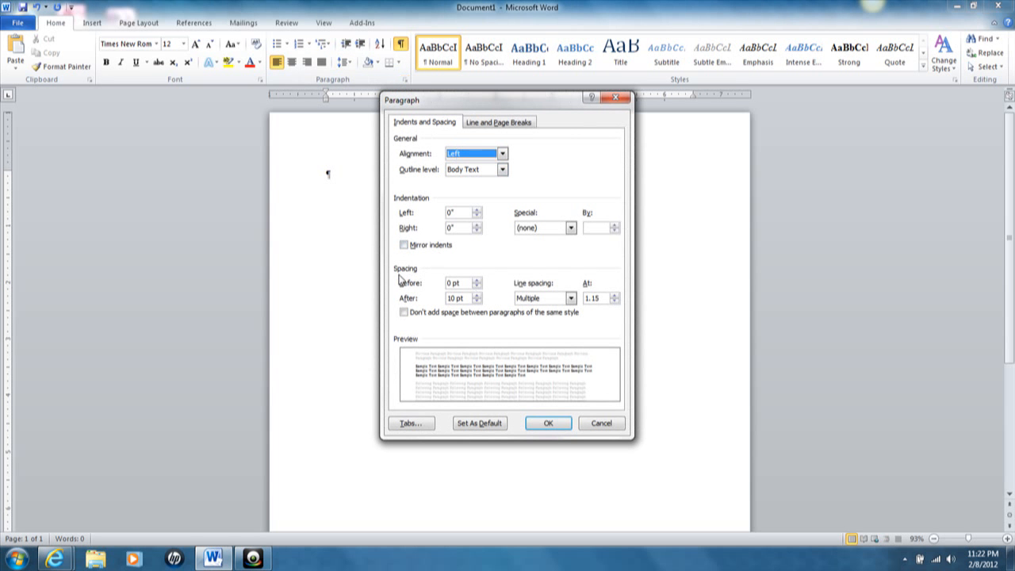
pyautogui.click(477, 301)
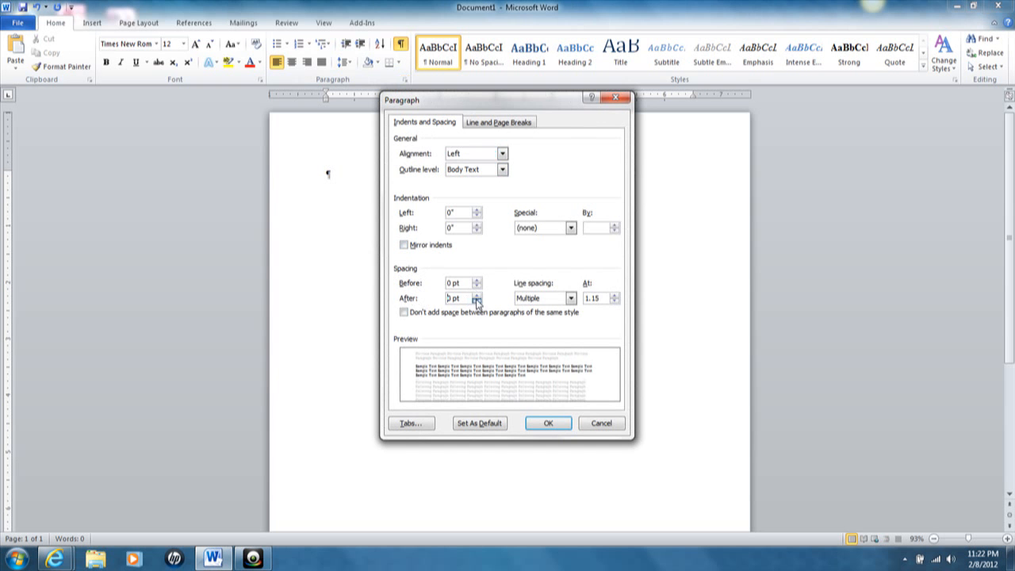
pyautogui.click(405, 312)
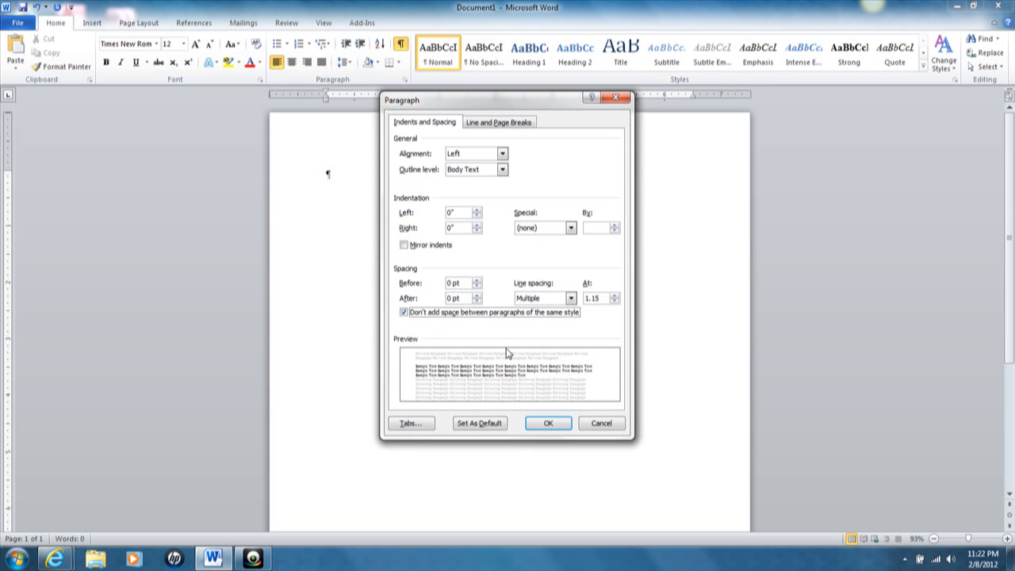
pyautogui.click(571, 298)
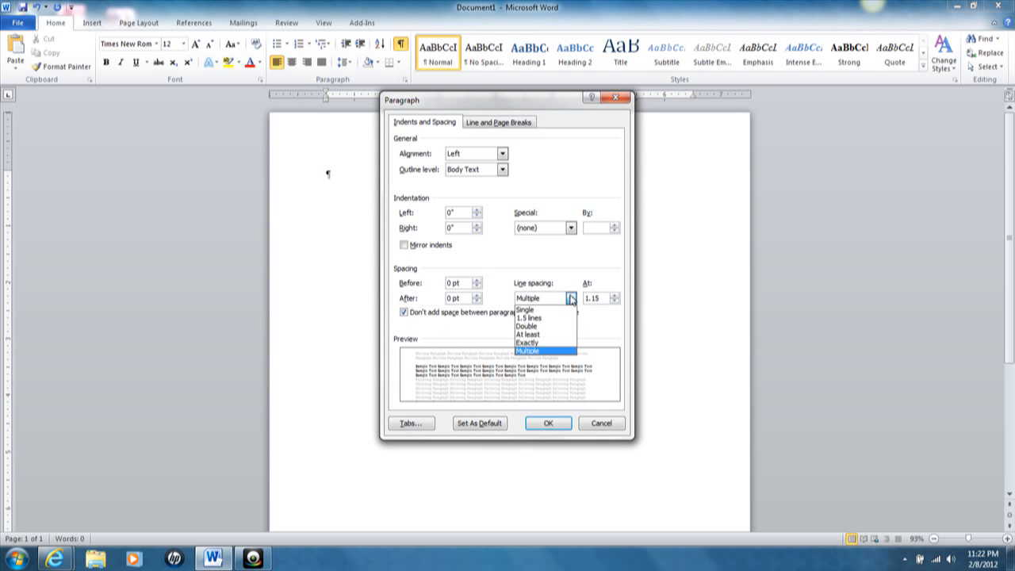
pyautogui.click(545, 326)
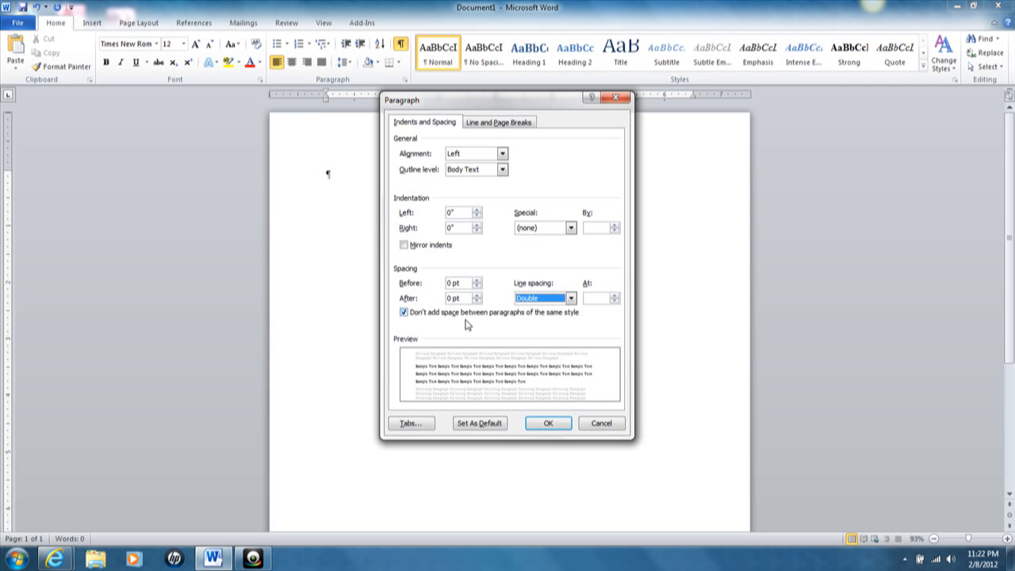
pyautogui.click(481, 424)
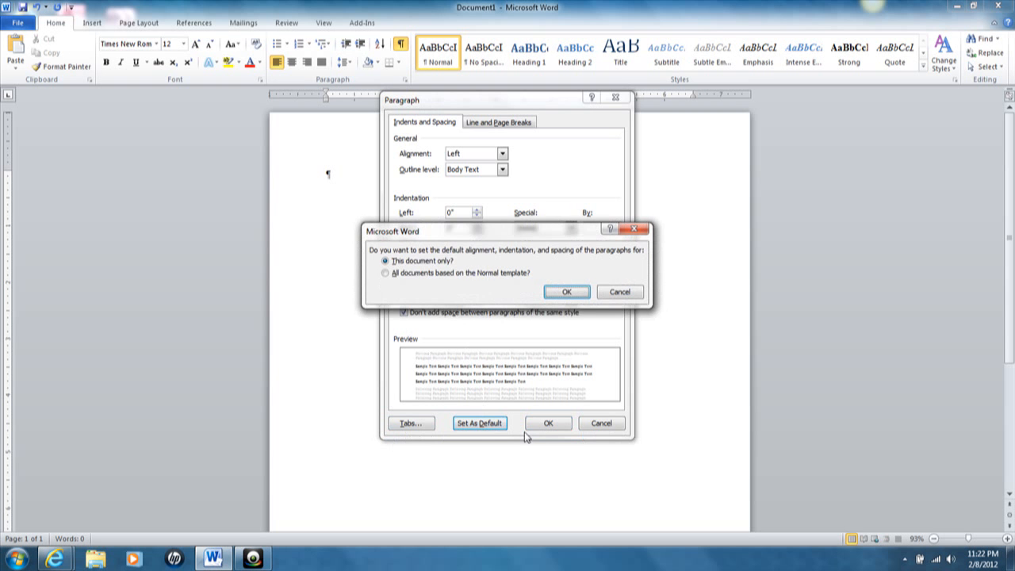
pyautogui.click(564, 293)
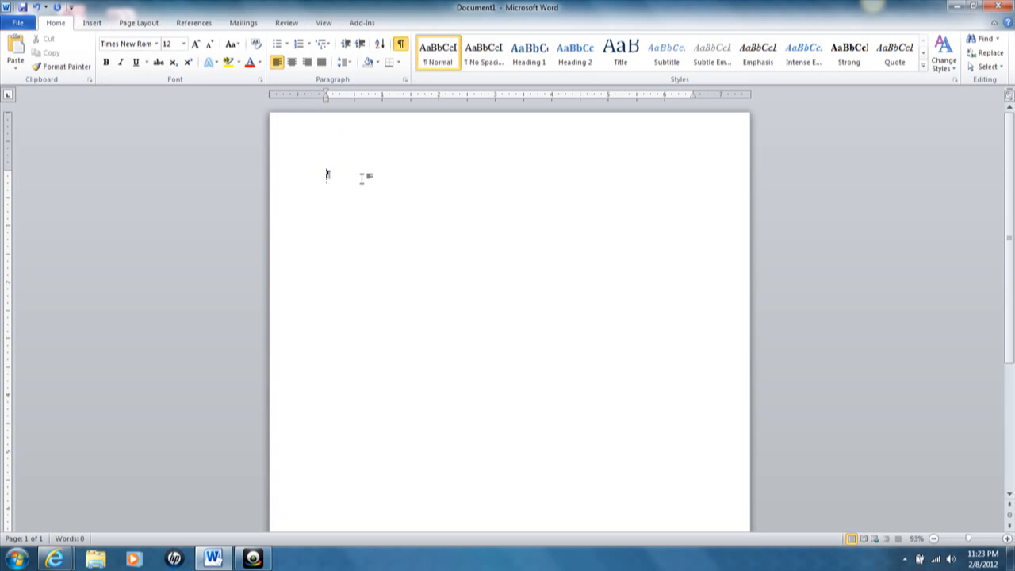
# Step: Open the page header for editing and enable the Different First Page option
pyautogui.doubleClick(327, 141)
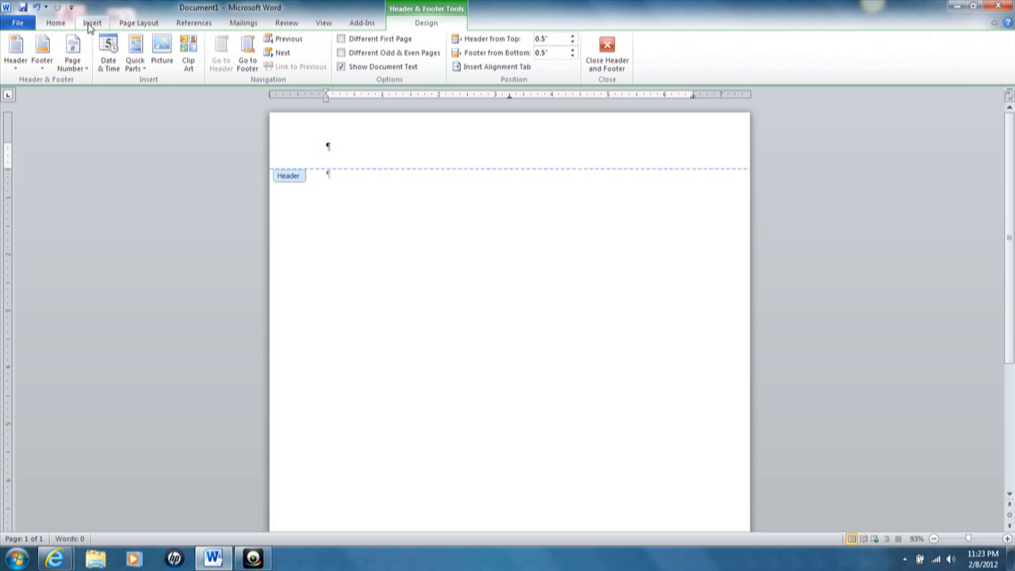
pyautogui.doubleClick(338, 196)
pyautogui.click(97, 27)
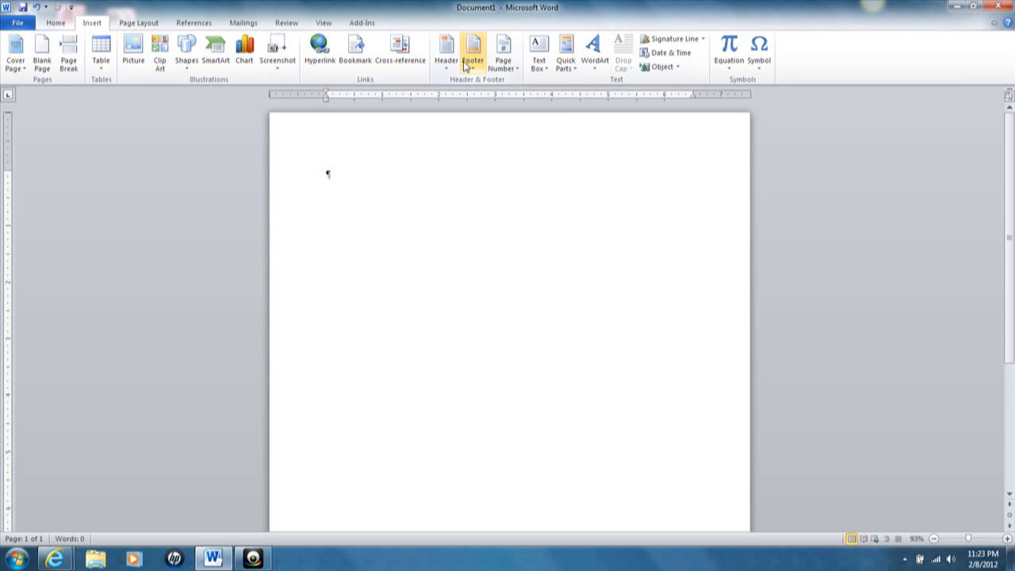
pyautogui.click(448, 62)
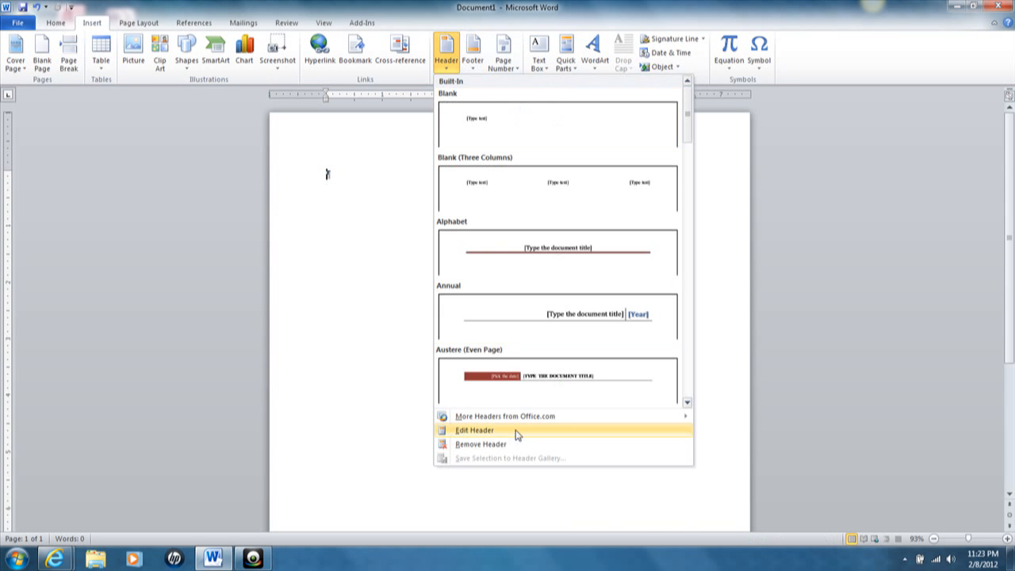
pyautogui.click(517, 434)
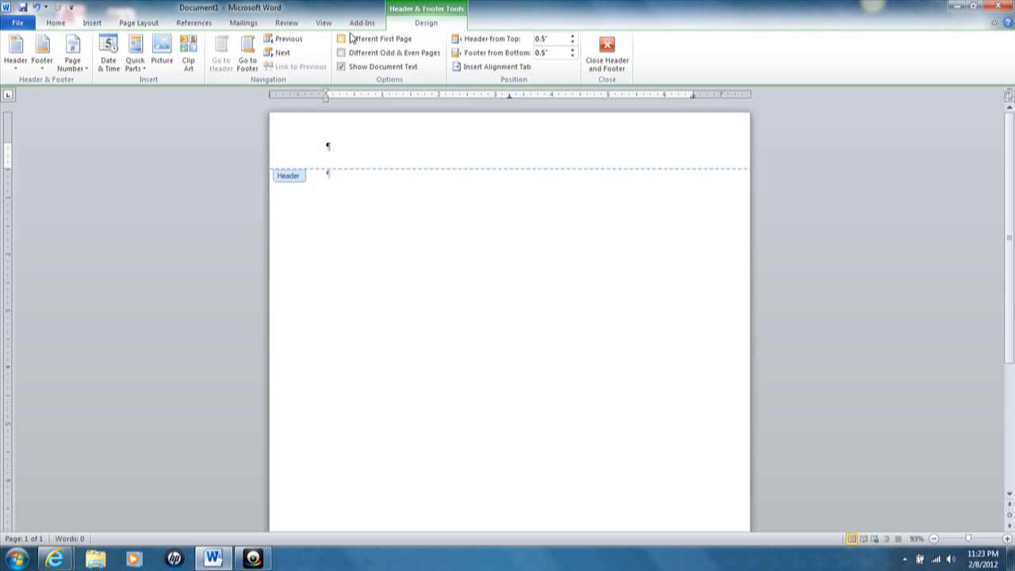
pyautogui.click(343, 40)
# Step: Enter "Running Head: UNDERSTANDING TRIANGULATION" in the first page header
pyautogui.write('unnin')
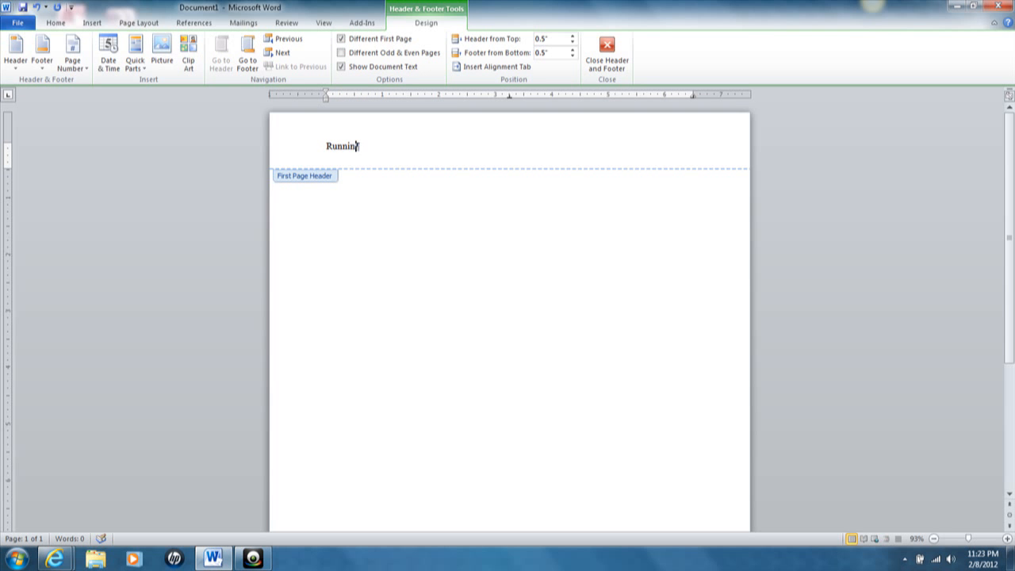
pyautogui.write('g Head:')
pyautogui.press('capslock')
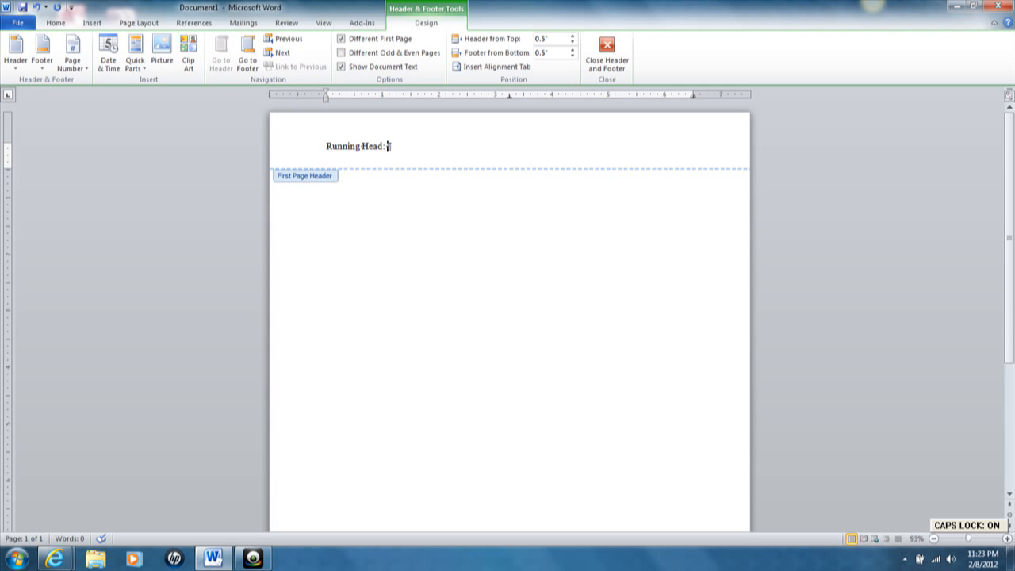
pyautogui.write('UNDERS')
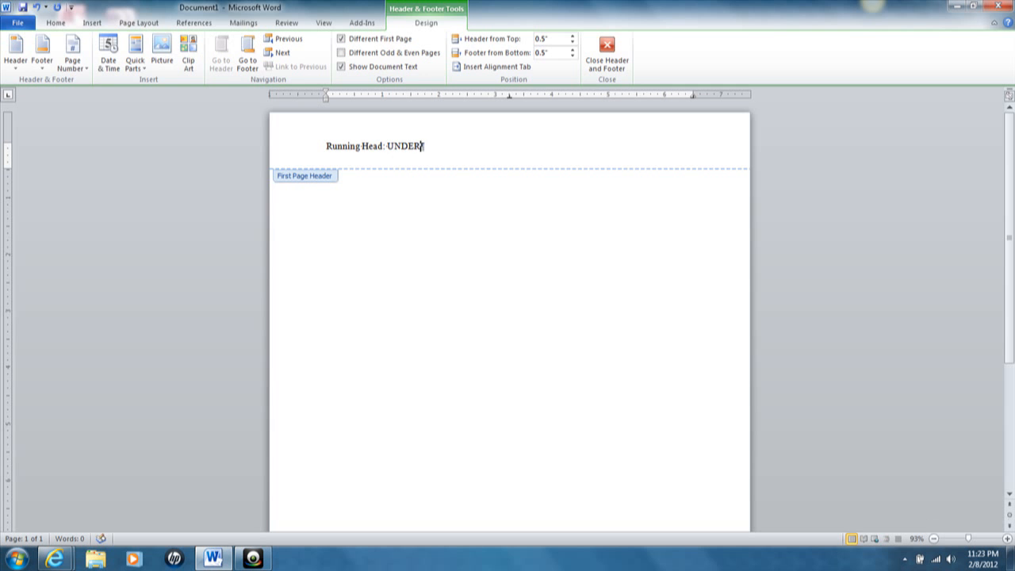
pyautogui.write('TANDING TRIANG')
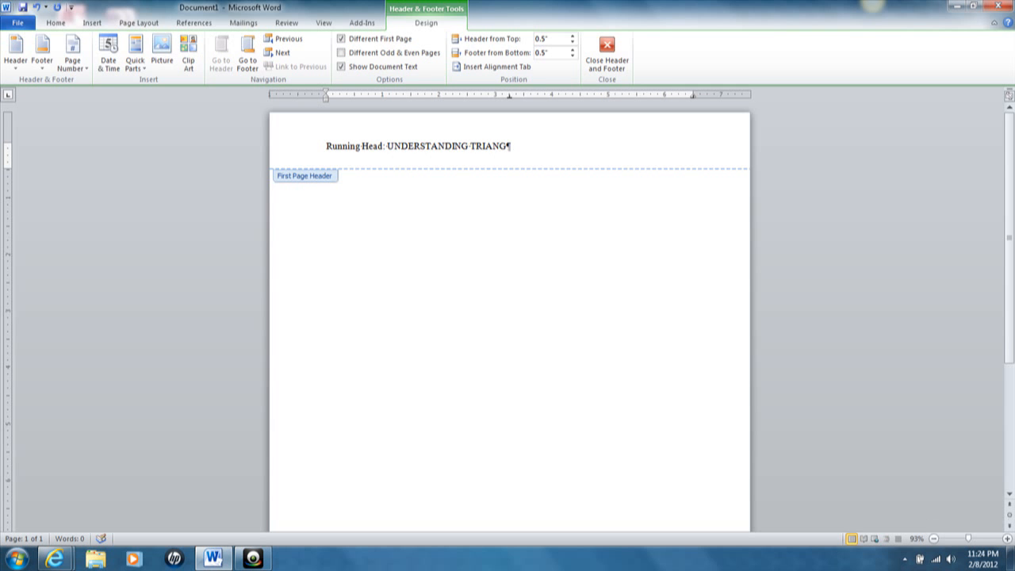
pyautogui.write('ULATION')
pyautogui.press('capslock')
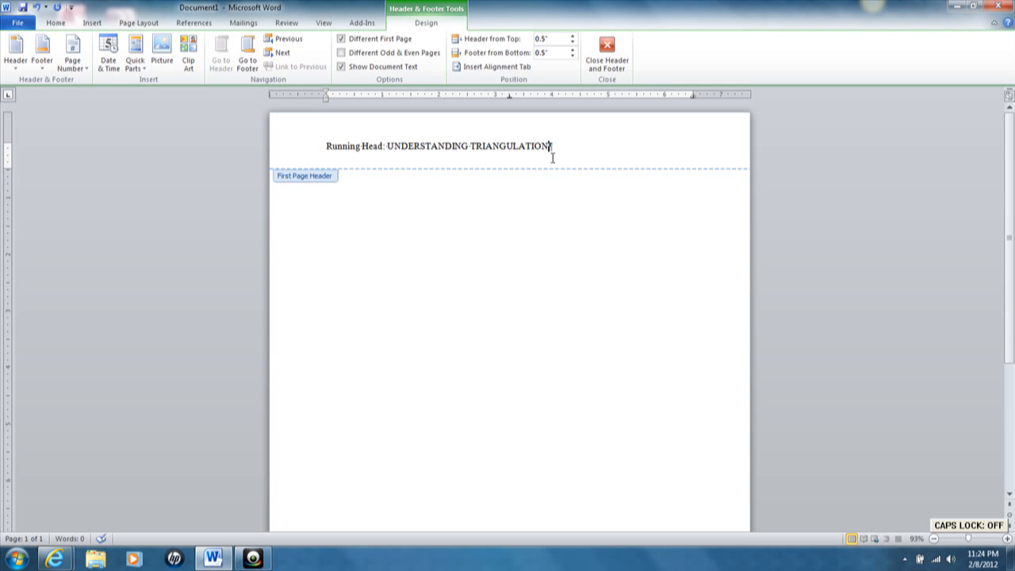
# Step: Add a tabbed, right-aligned Plain Number page number after the running head, and close the header
pyautogui.press('Tab')
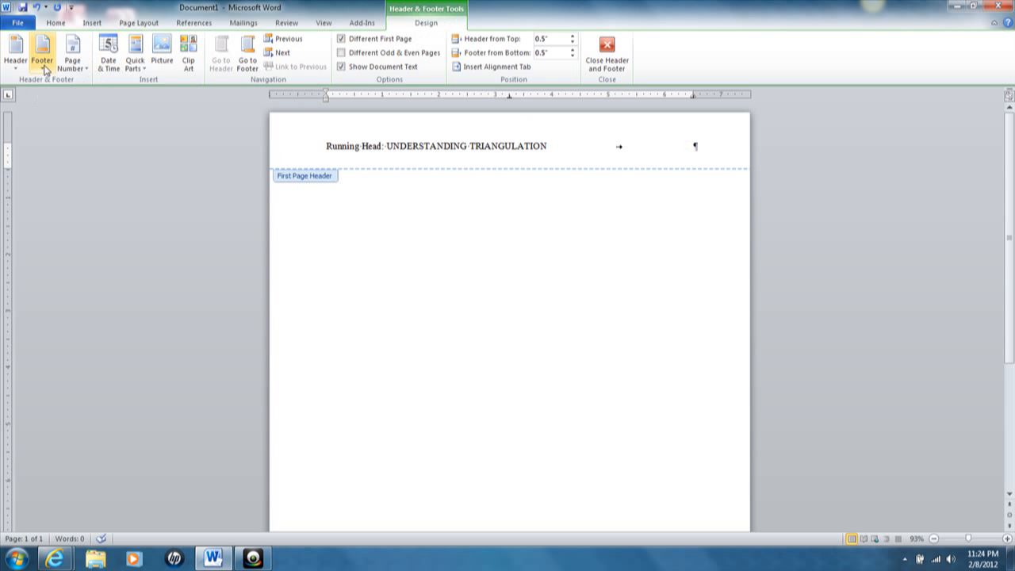
pyautogui.click(77, 70)
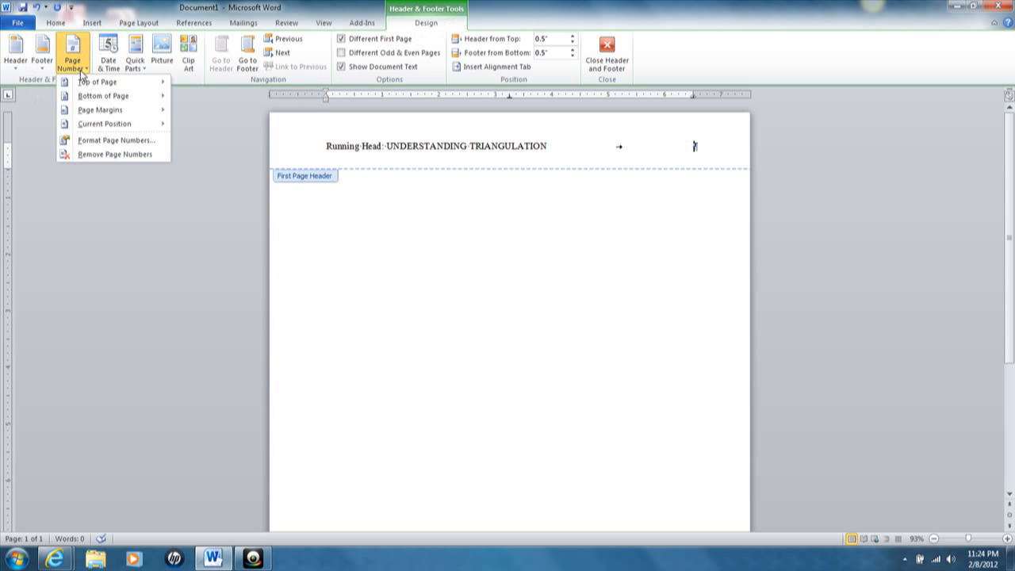
pyautogui.moveTo(112, 127)
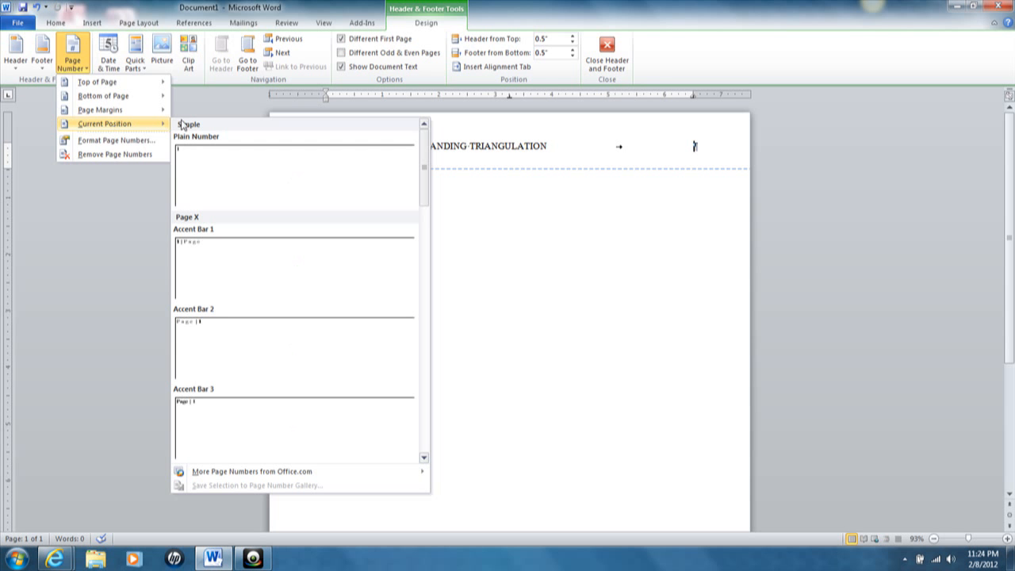
pyautogui.click(310, 171)
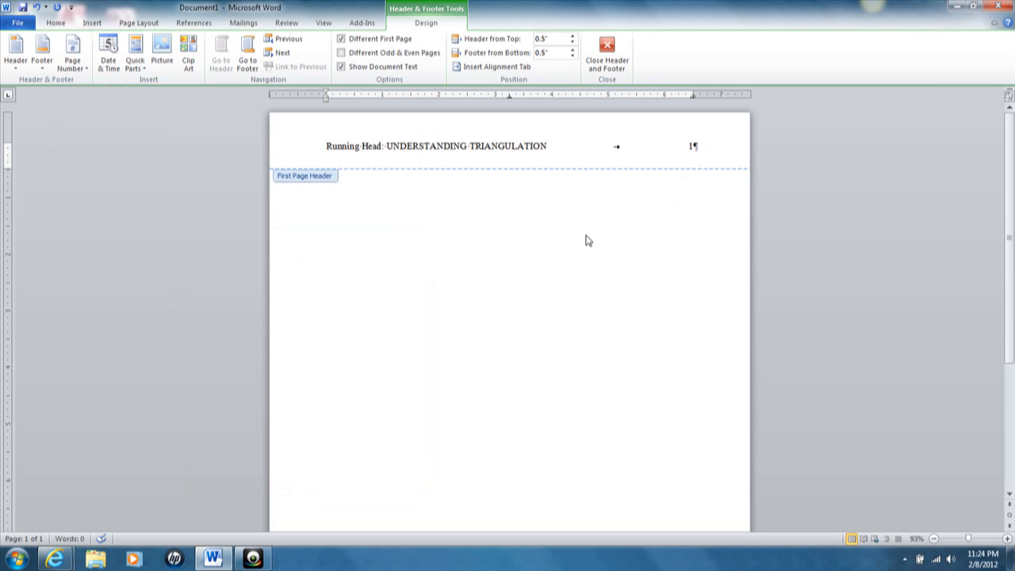
pyautogui.click(607, 47)
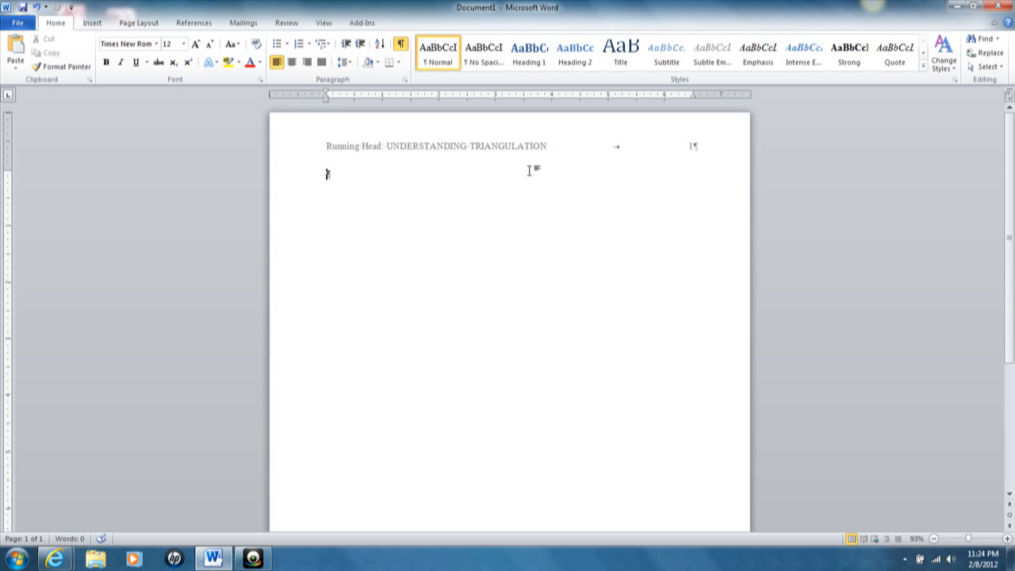
# Step: Insert eight blank lines at the start of the title page's body
pyautogui.press('Return')
pyautogui.press('Return')
pyautogui.press('Return')
pyautogui.press('Return')
pyautogui.press('Return')
pyautogui.press('Return')
pyautogui.press('Return')
pyautogui.press('Return')
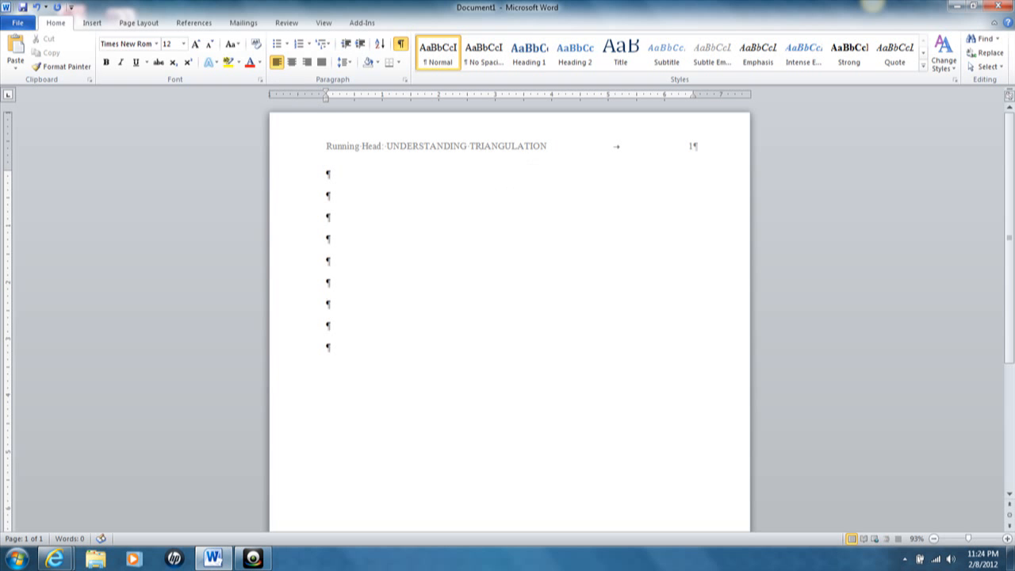
# Step: Center the line below the title page's blank lines and enter the title "Can You See Me Now?"
pyautogui.click(292, 63)
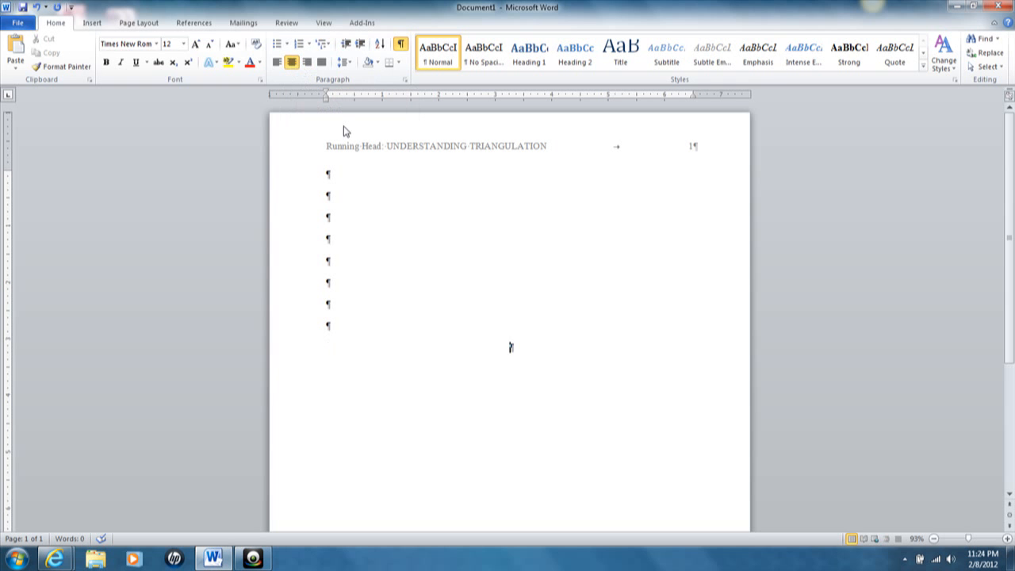
pyautogui.write('Can You See M')
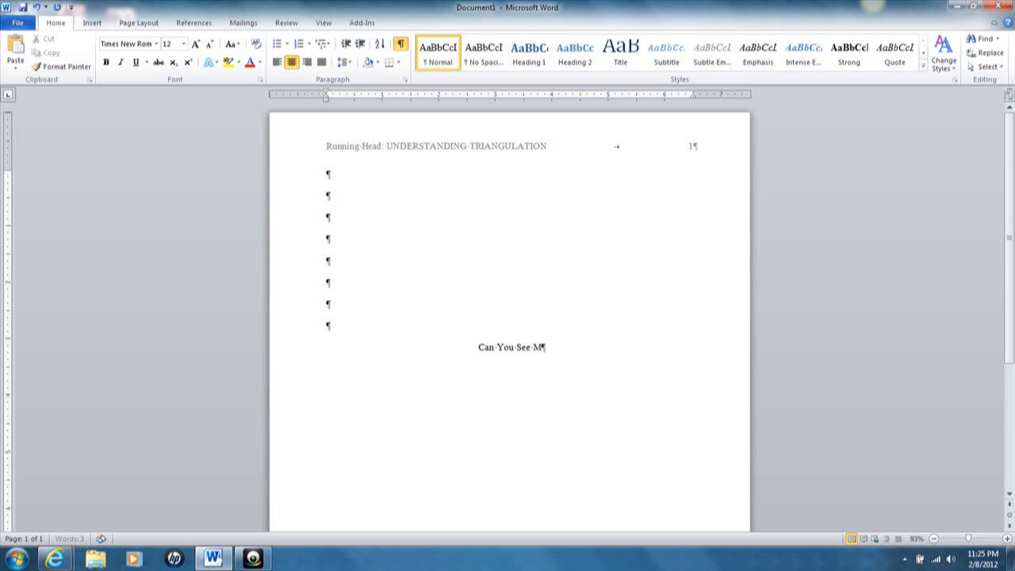
pyautogui.write('e Now?')
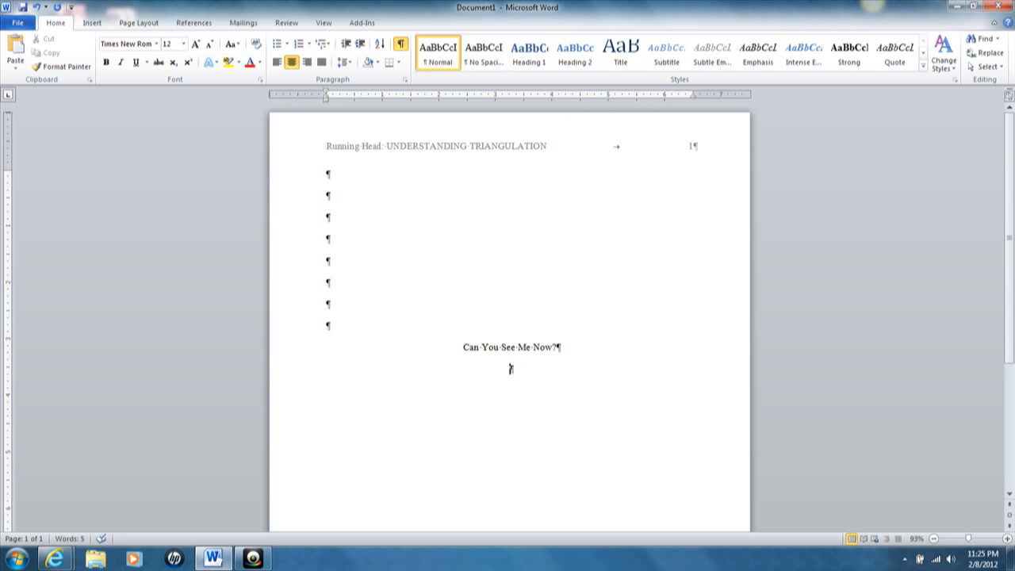
# Step: Enter the author's full name and "Hodges University" on separate centered lines below the title
pyautogui.write('Tracey Lanham')
pyautogui.press('Return')
pyautogui.write('Hod')
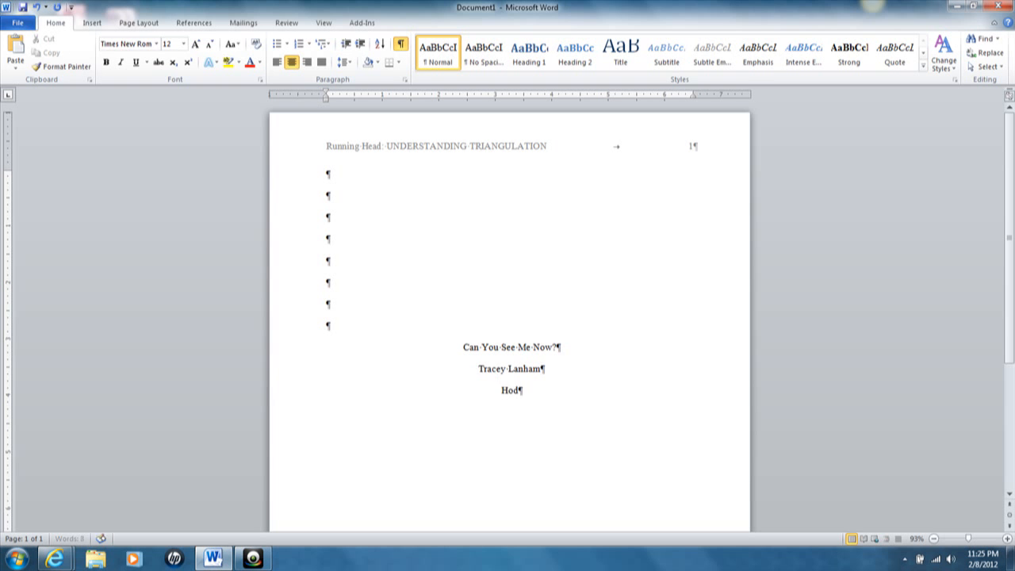
pyautogui.write('ges Universityh')
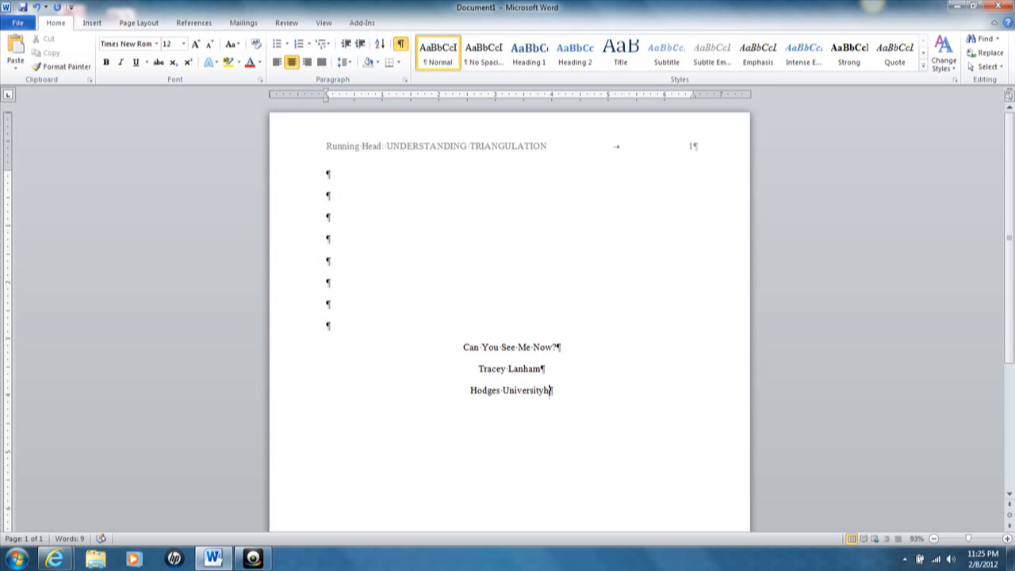
pyautogui.press('BackSpace')
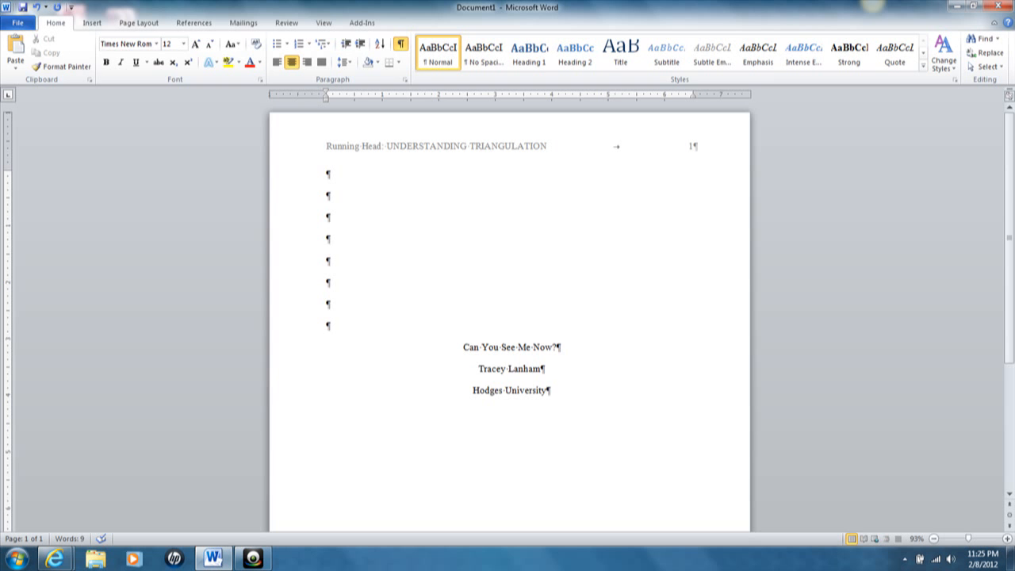
# Step: Leave seven blank lines below the university name and enter the course name "Computer Applications"
pyautogui.press('Return')
pyautogui.press('Return')
pyautogui.press('Return')
pyautogui.press('Return')
pyautogui.press('Return')
pyautogui.press('Return')
pyautogui.press('Return')
pyautogui.press('Return')
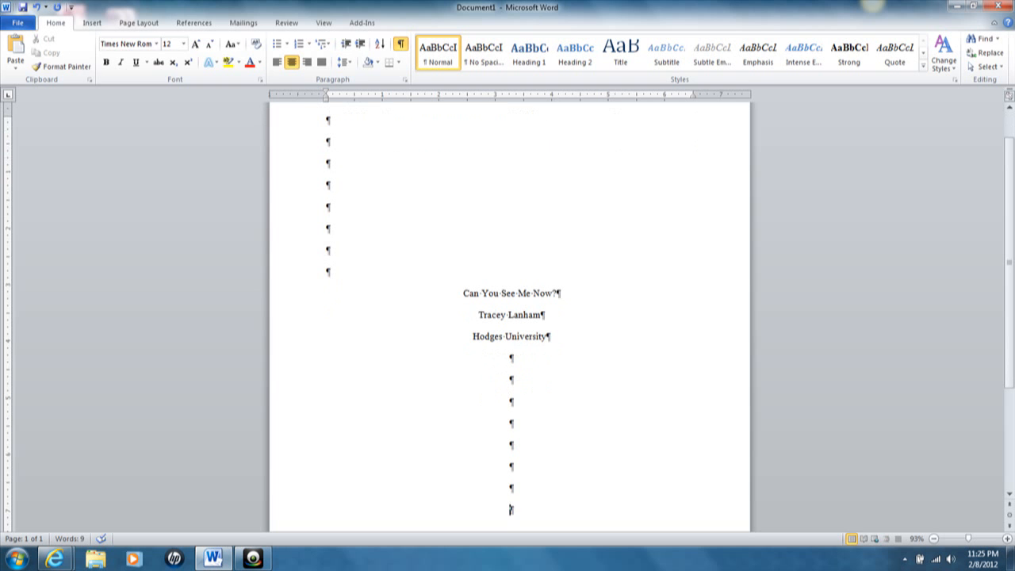
pyautogui.write('Computer A')
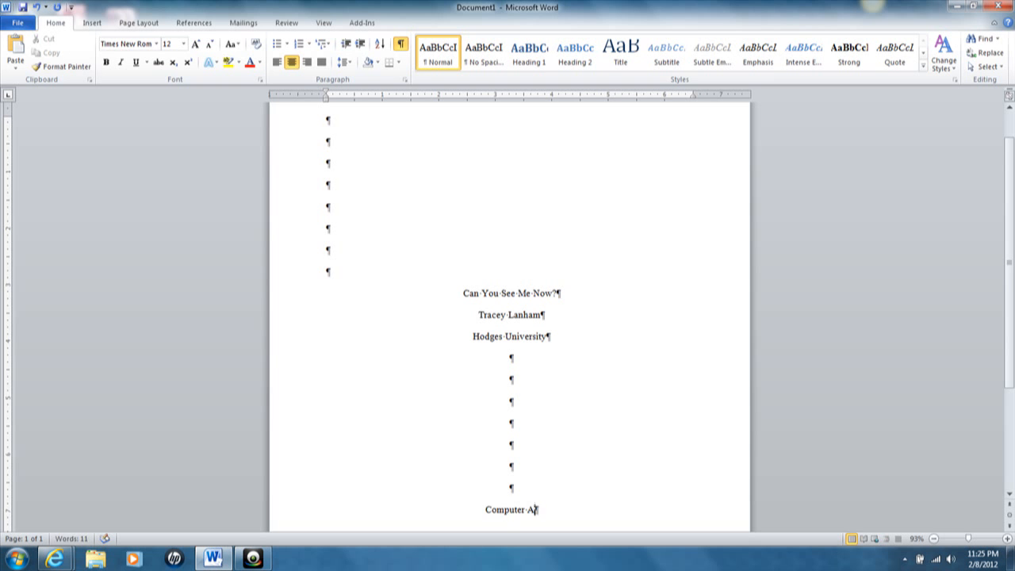
pyautogui.write('pplications')
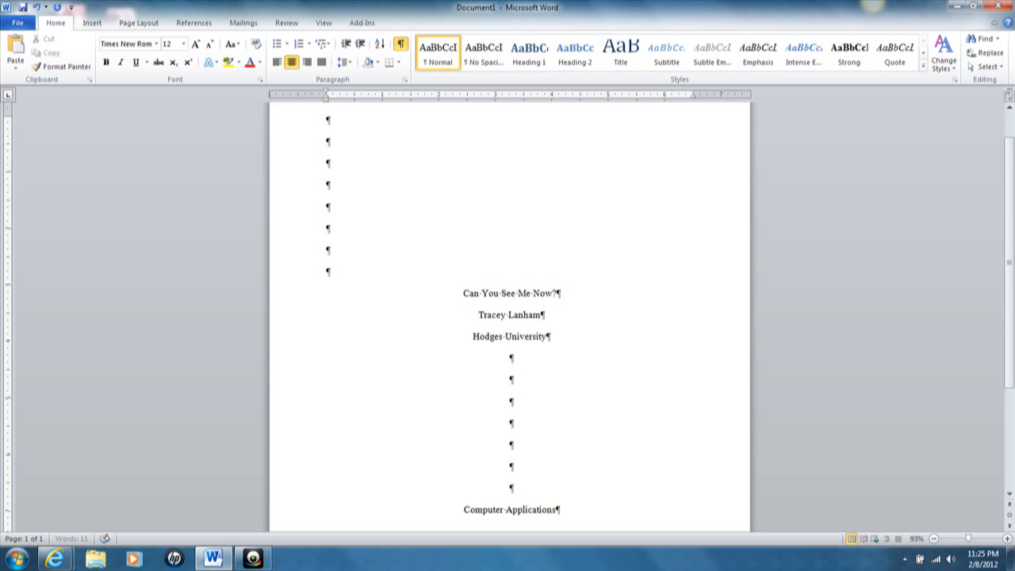
pyautogui.press('Return')
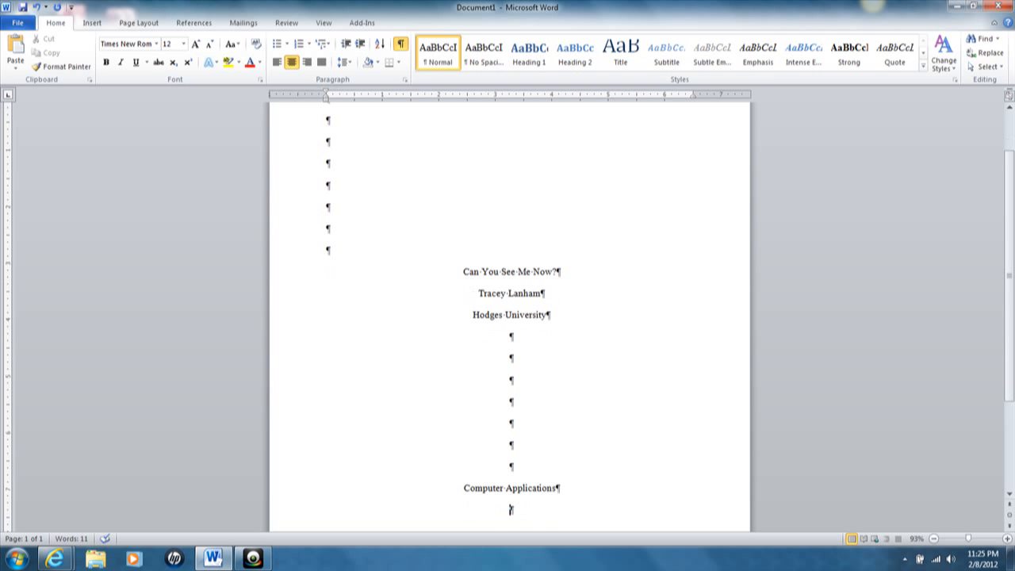
# Step: Add the professor's title and name, and the date "February 8, 2012", on separate lines below the course name
pyautogui.write('Professor Tracey Lanham')
pyautogui.press('Return')
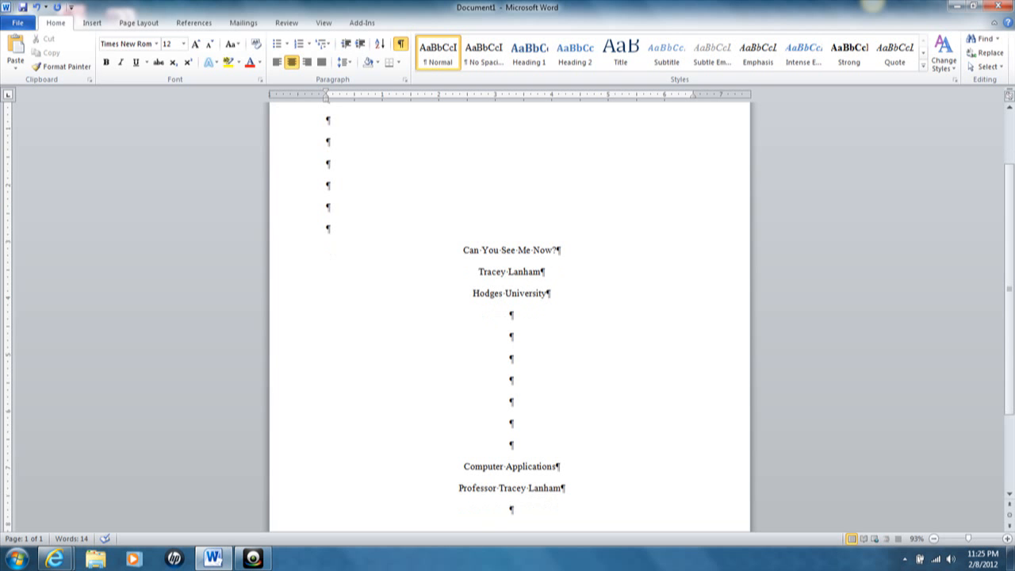
pyautogui.write('Febru')
pyautogui.press('Return')
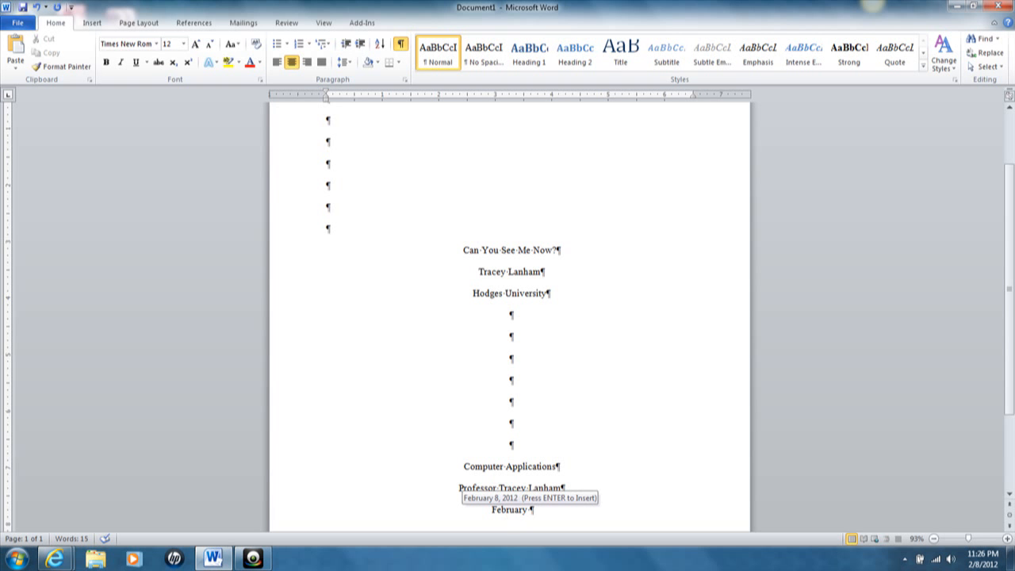
pyautogui.press('Return')
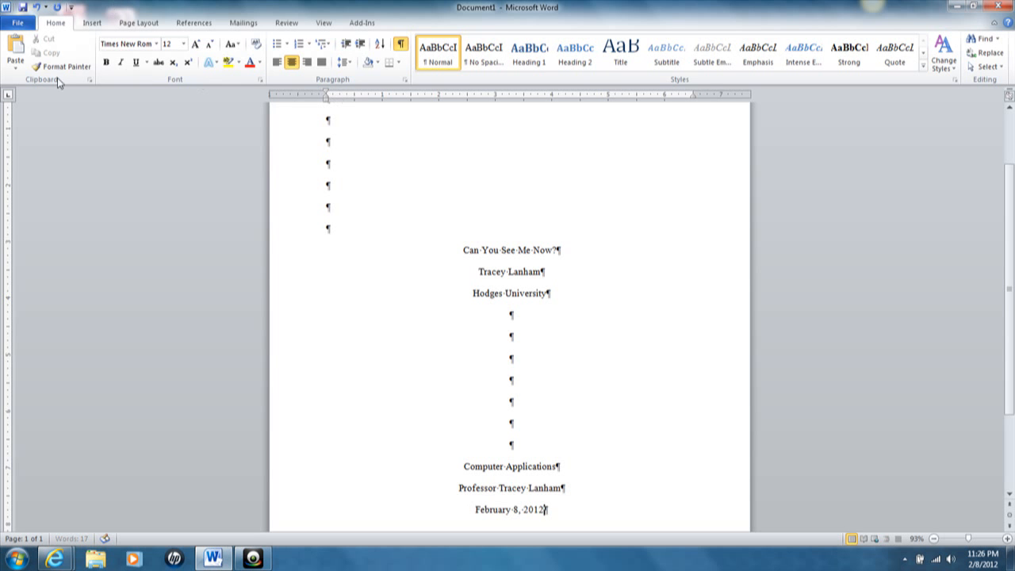
# Step: Insert a page break after the date at the end of the title page, and review the finished page
pyautogui.click(92, 22)
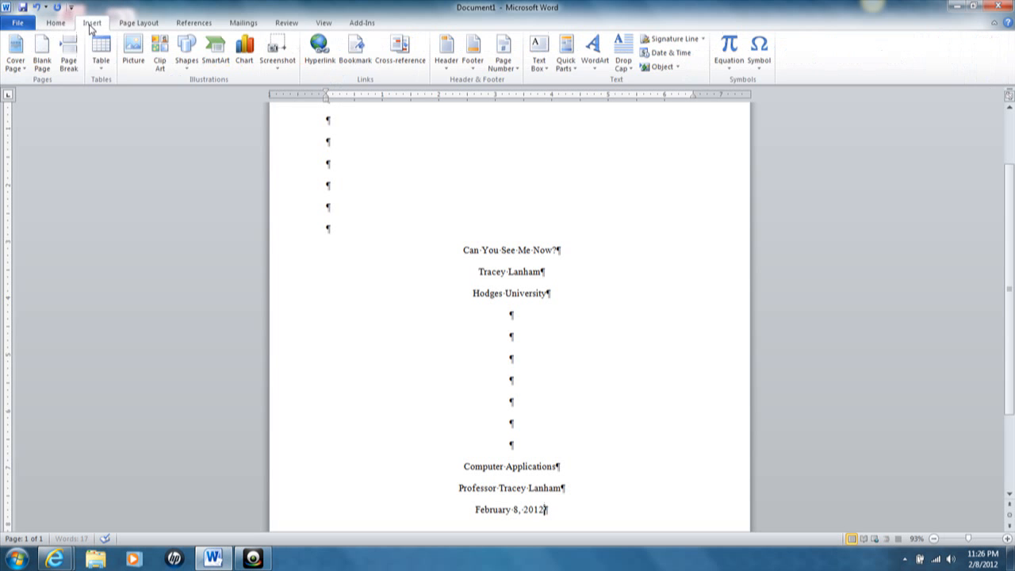
pyautogui.click(69, 63)
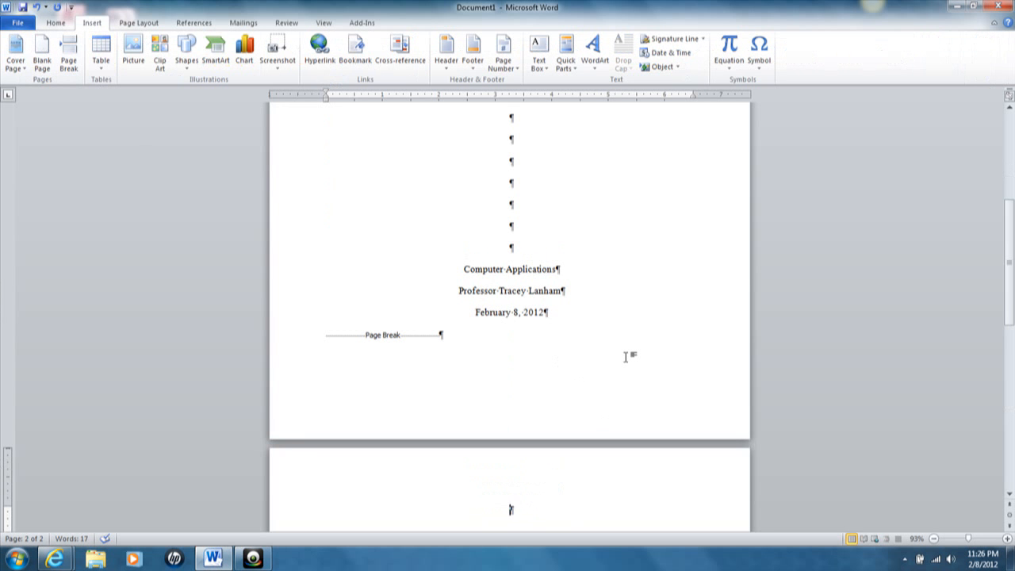
pyautogui.scroll(7, 627, 357)
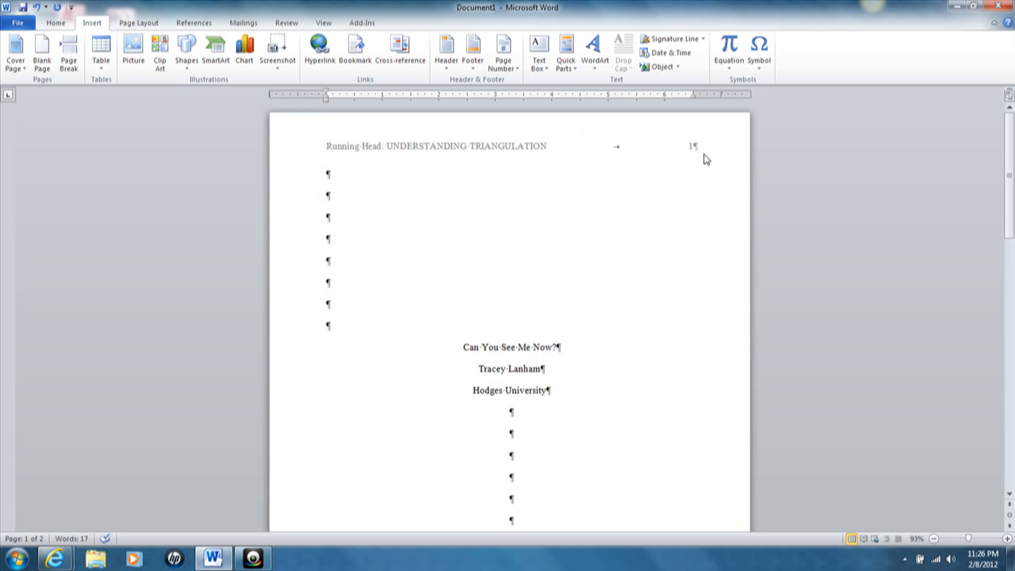
pyautogui.scroll(-4, 595, 328)
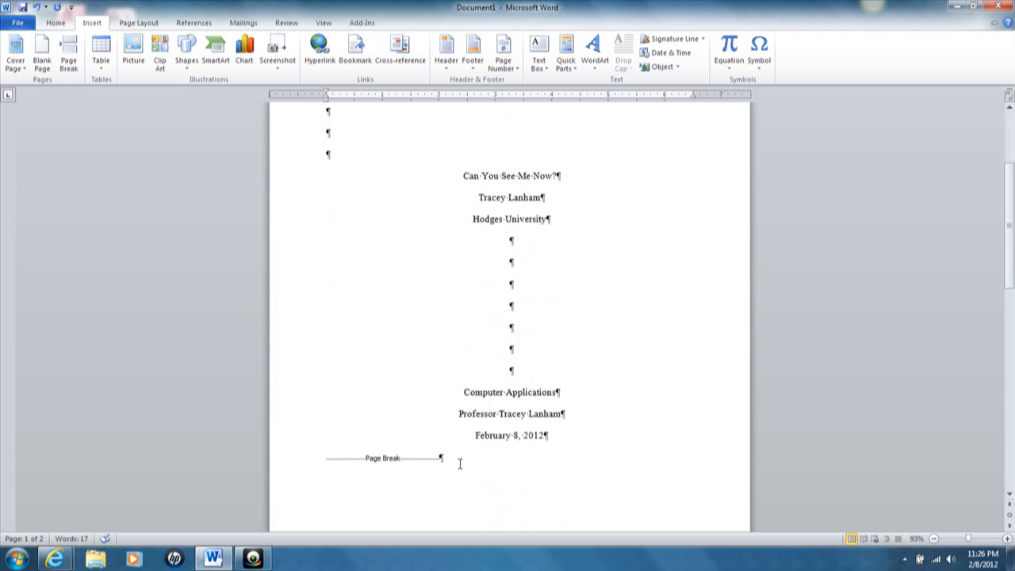
pyautogui.scroll(-1, 544, 456)
pyautogui.scroll(1, 545, 453)
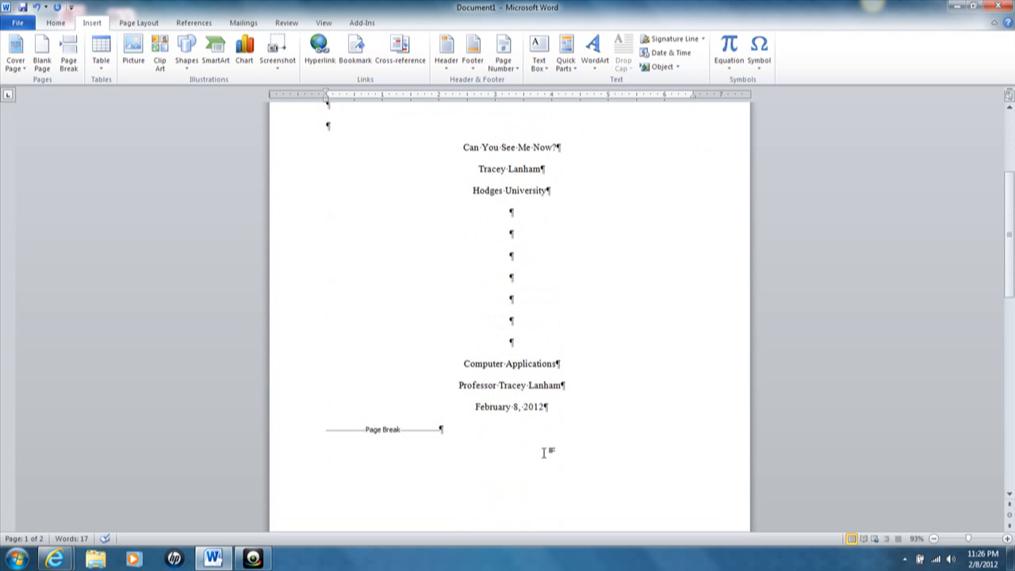